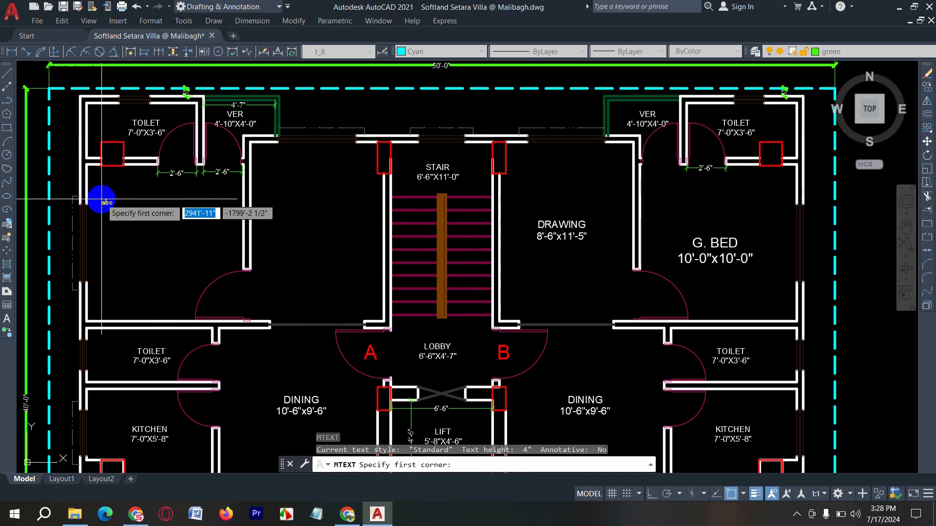
# Place a multiline text box in the empty room below the upper-left toilet of the floor plan.
pyautogui.click(101, 200)
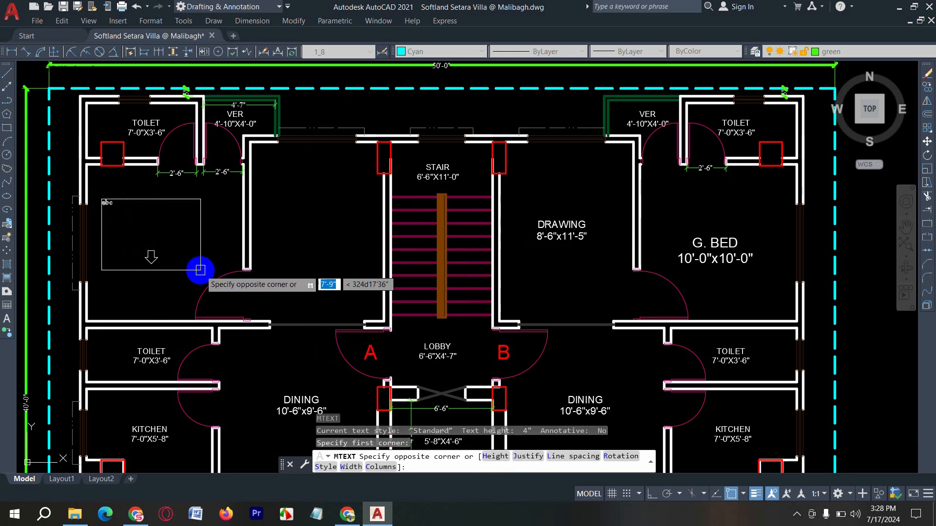
pyautogui.click(215, 266)
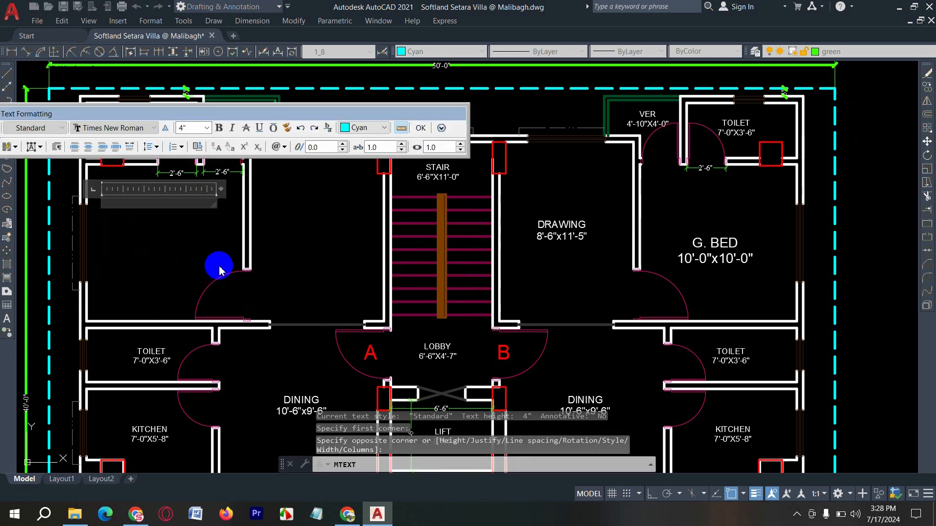
pyautogui.moveTo(141, 113); pyautogui.dragTo(235, 103)
# Try the Arial font for the new text, and set the font back to Times New Roman.
pyautogui.click(242, 117)
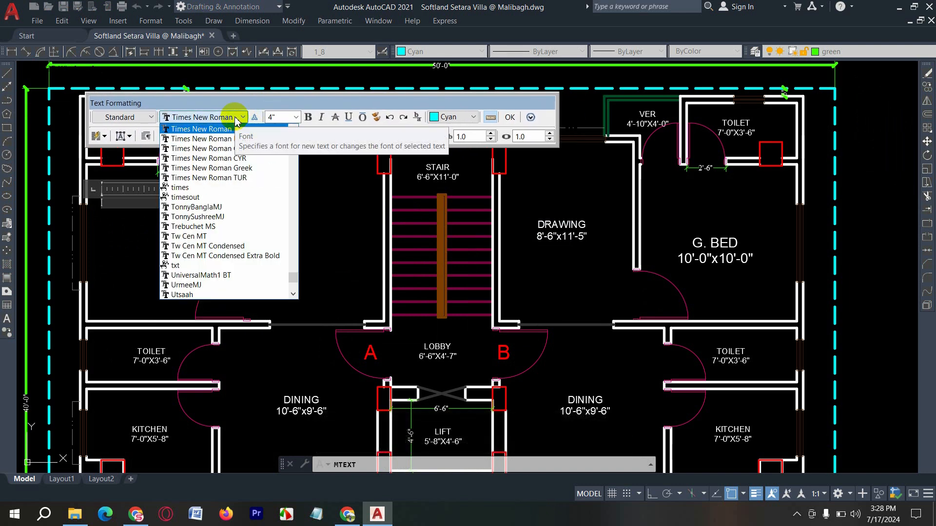
pyautogui.press('a')
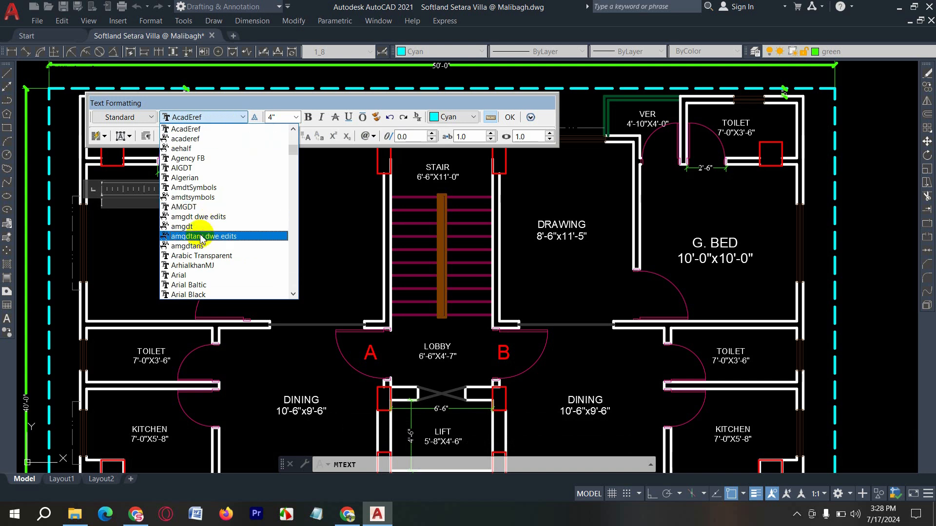
pyautogui.click(190, 277)
pyautogui.click(200, 116)
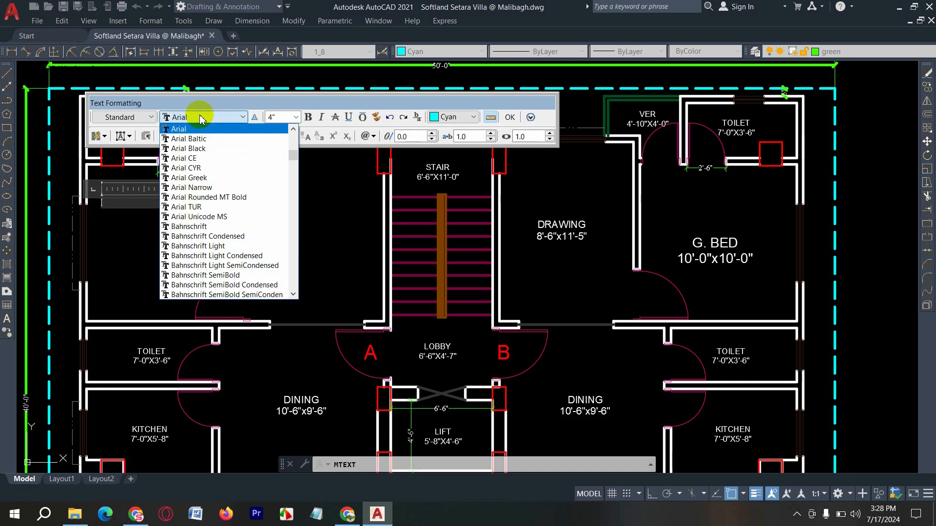
pyautogui.write('ti')
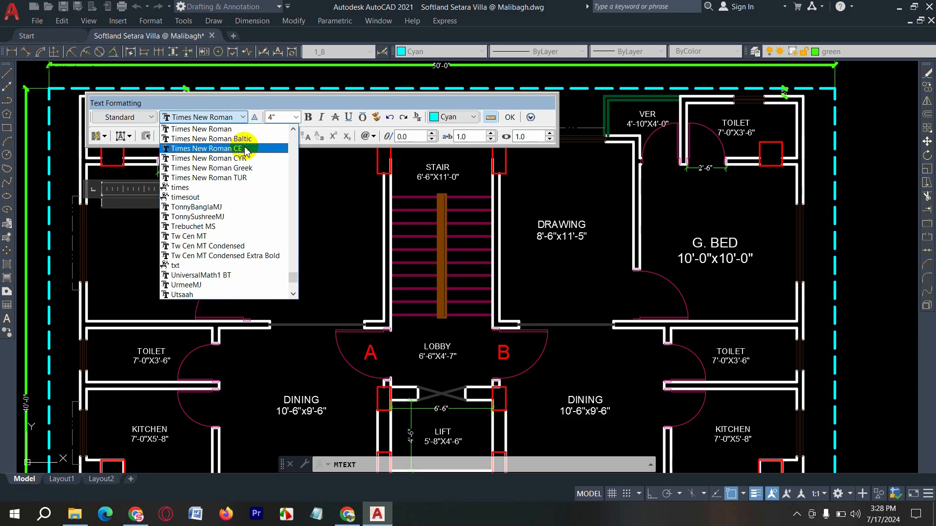
pyautogui.click(238, 129)
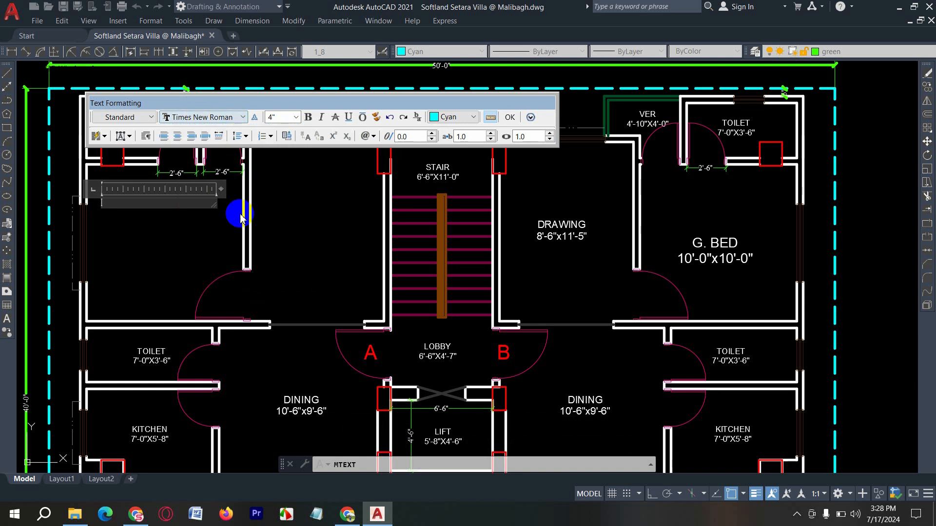
# Set the text height to 10" and enter the room label "G.Bed" with "10'-0"x10'-0"" on a second line.
pyautogui.click(288, 114)
pyautogui.write('10')
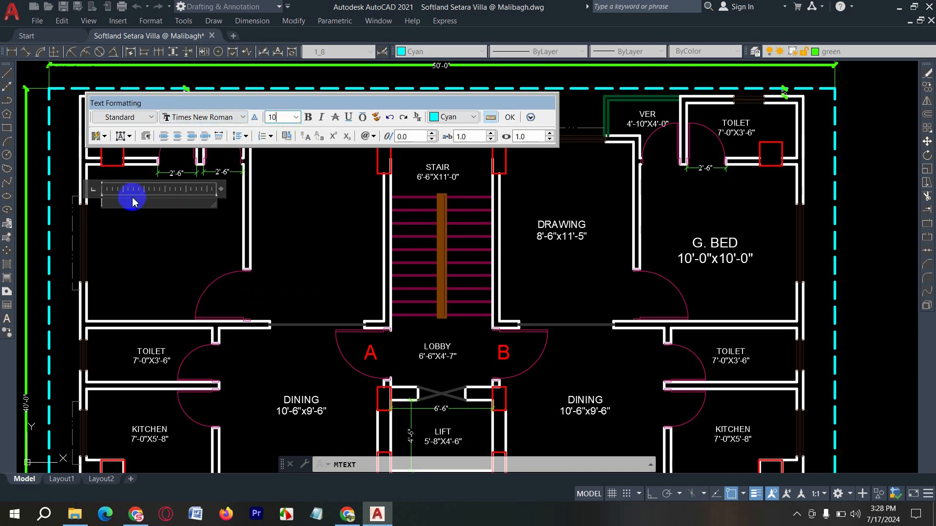
pyautogui.click(130, 204)
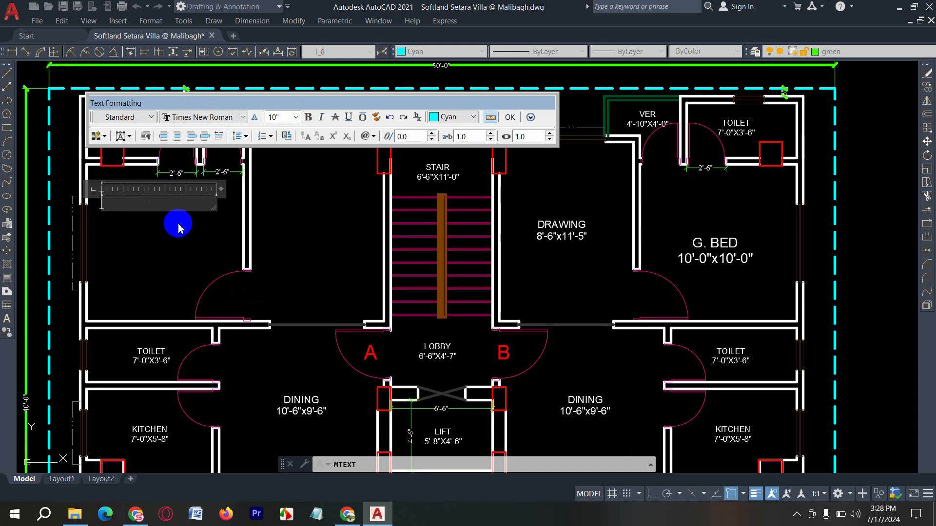
pyautogui.write('G')
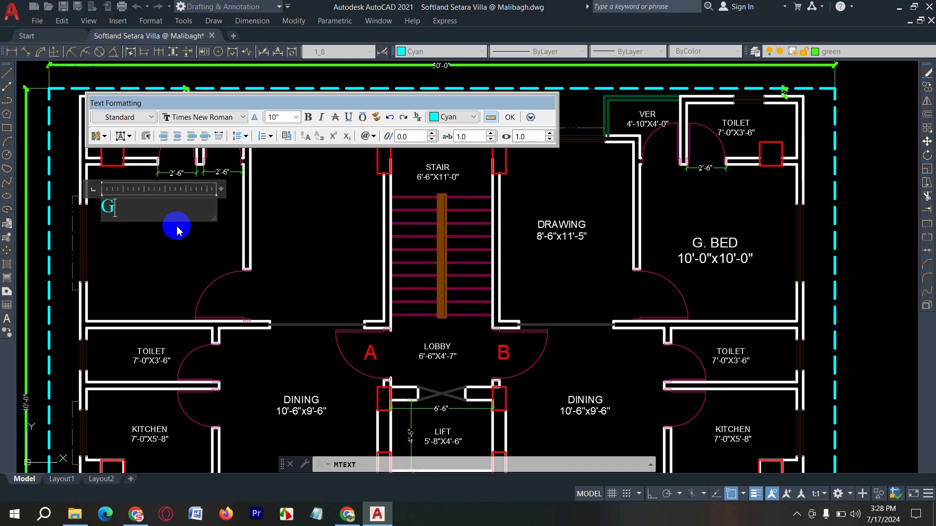
pyautogui.write('.Bed')
pyautogui.press('Return')
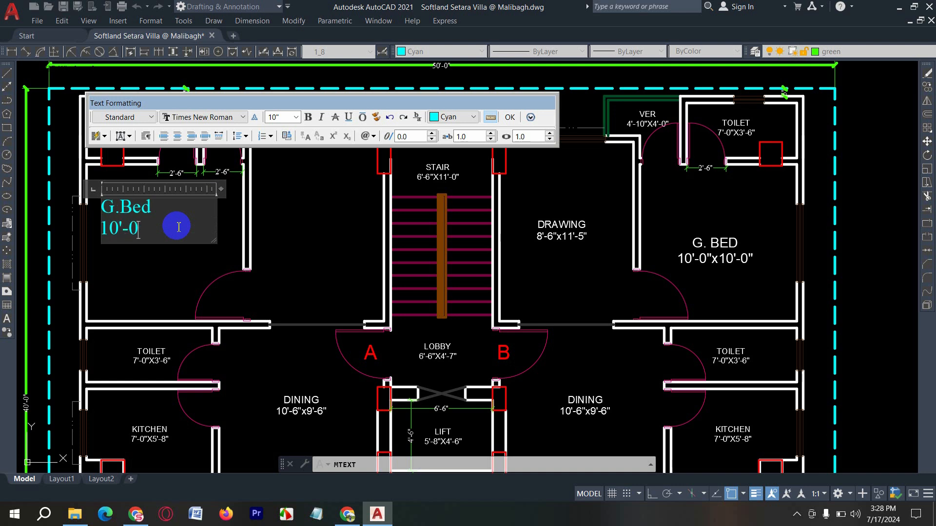
pyautogui.write('10\'-0"x10\'-0')
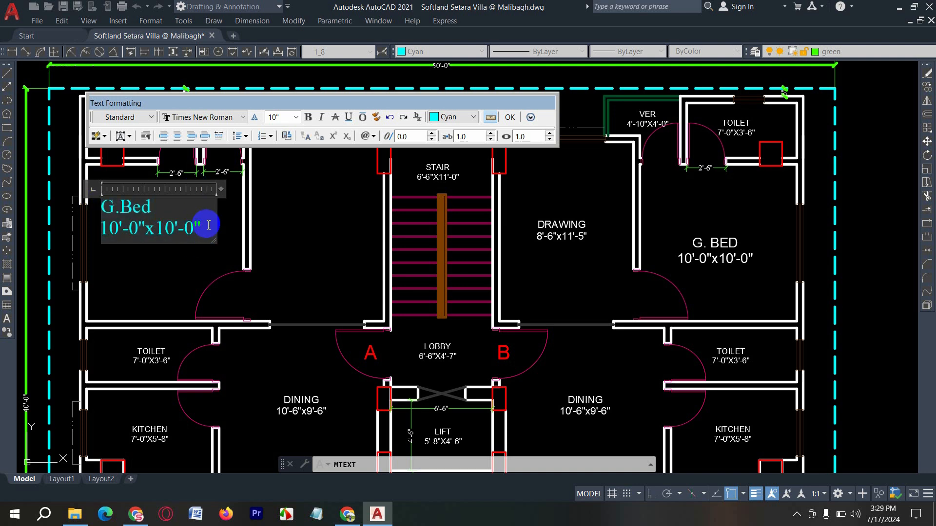
# Center both lines of the G.Bed label and make them bold and italic.
pyautogui.hotkey('ctrl', 'a')
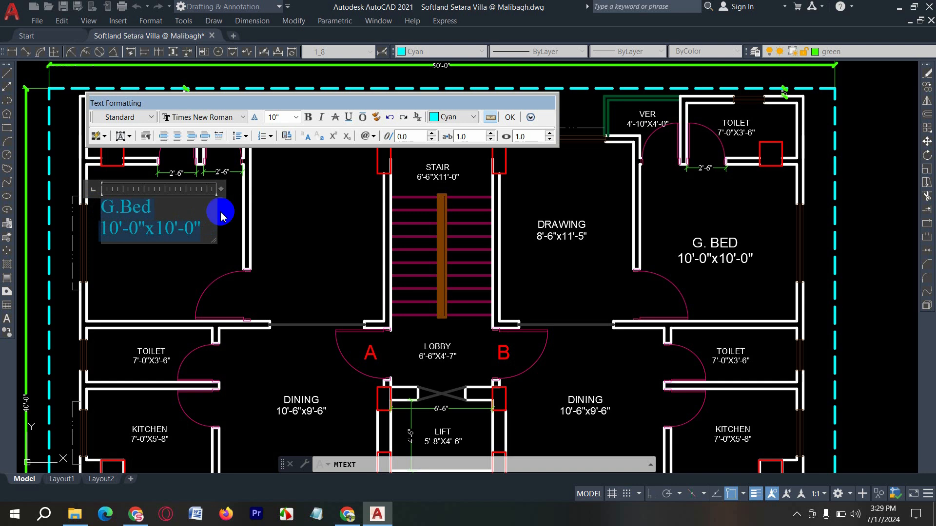
pyautogui.click(176, 138)
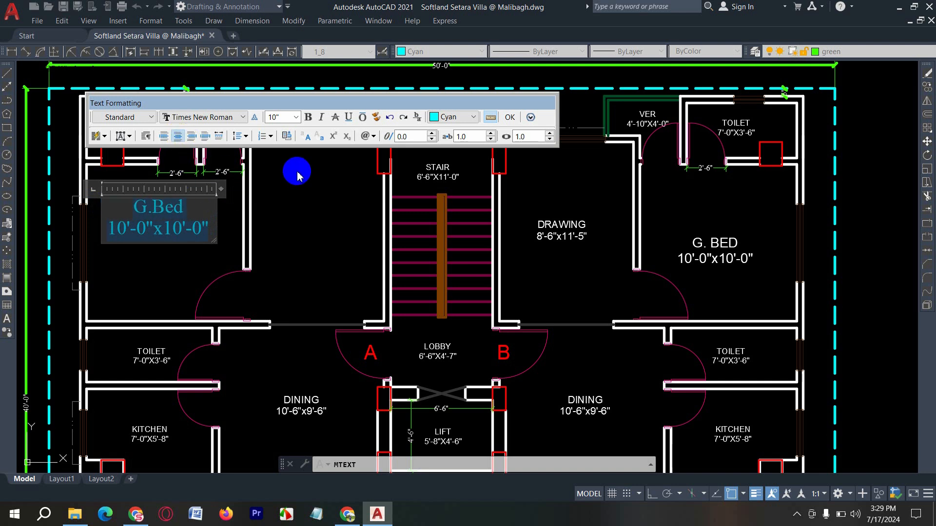
pyautogui.click(309, 118)
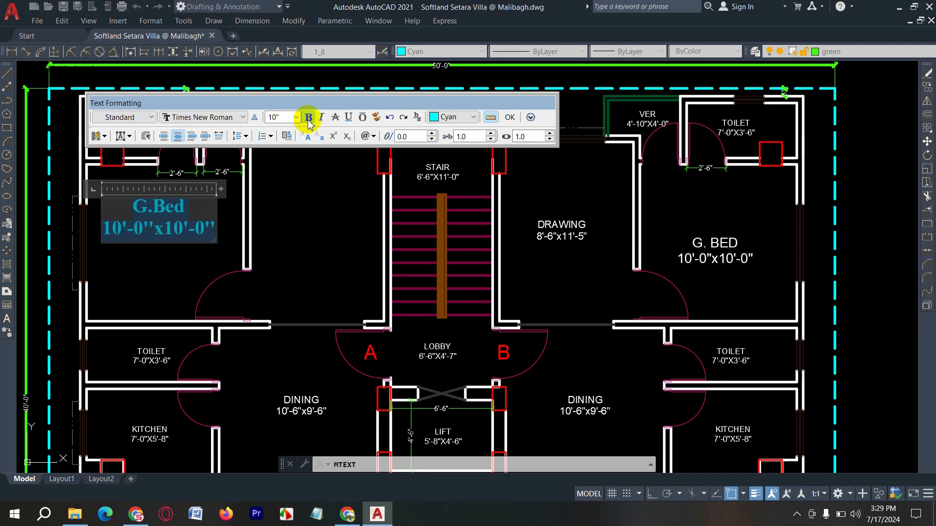
pyautogui.click(308, 118)
pyautogui.click(321, 118)
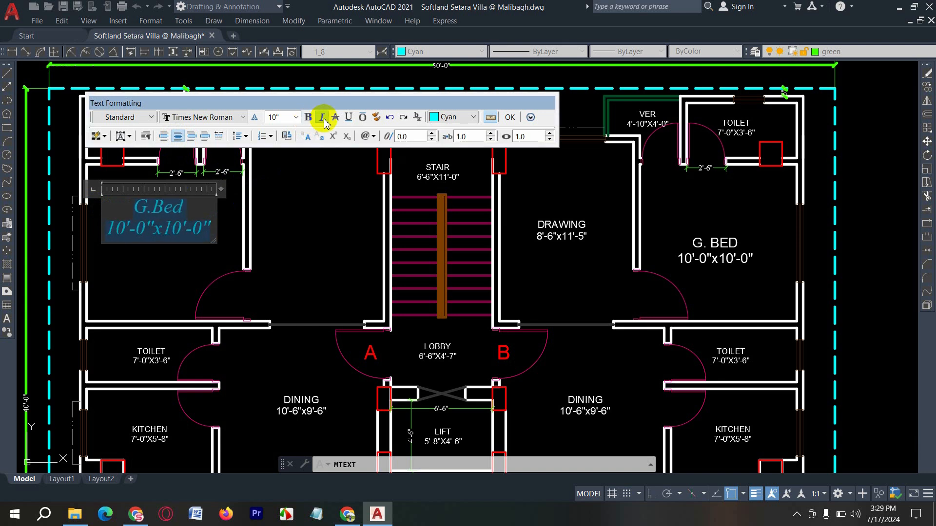
pyautogui.click(309, 118)
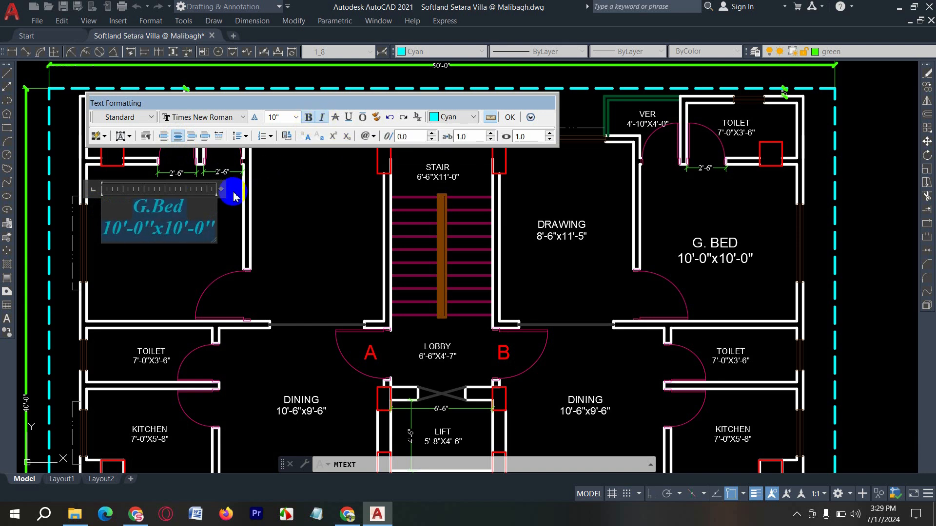
# Change the color of the G.Bed label text to Yellow.
pyautogui.click(463, 118)
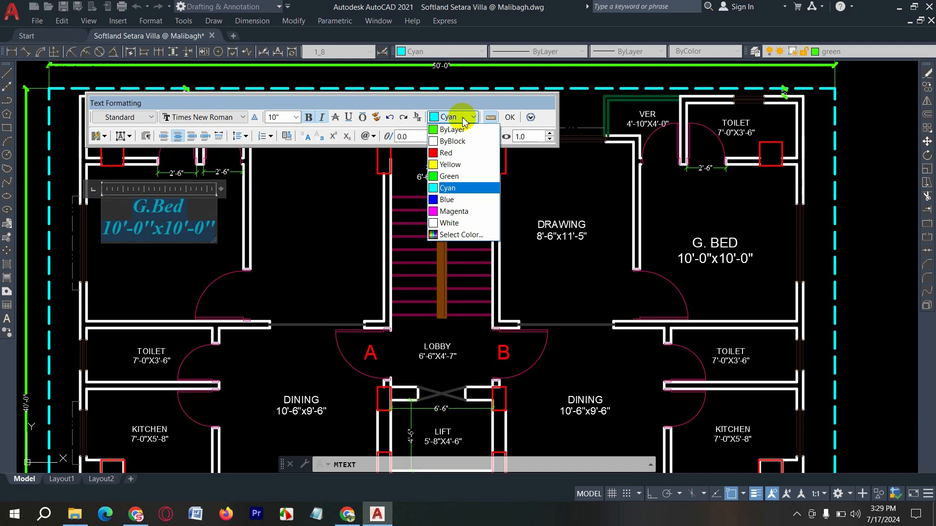
pyautogui.click(459, 166)
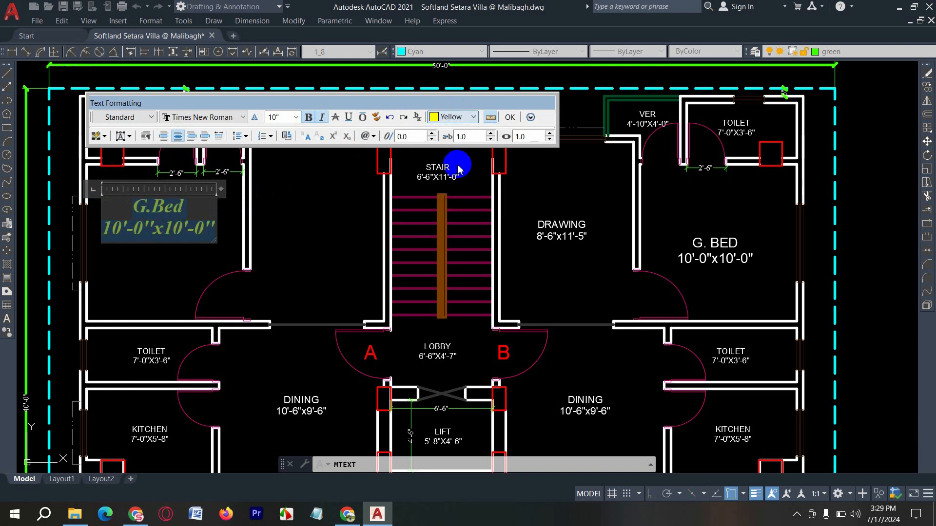
pyautogui.click(472, 118)
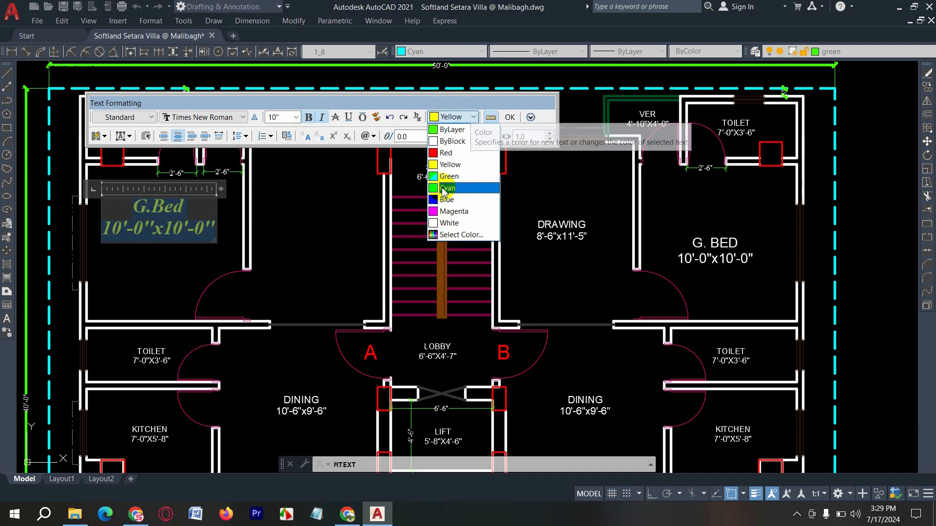
pyautogui.click(451, 165)
# Explore the true color and color book options, apply DIC 4 to the G.Bed label, and finish the text.
pyautogui.click(462, 118)
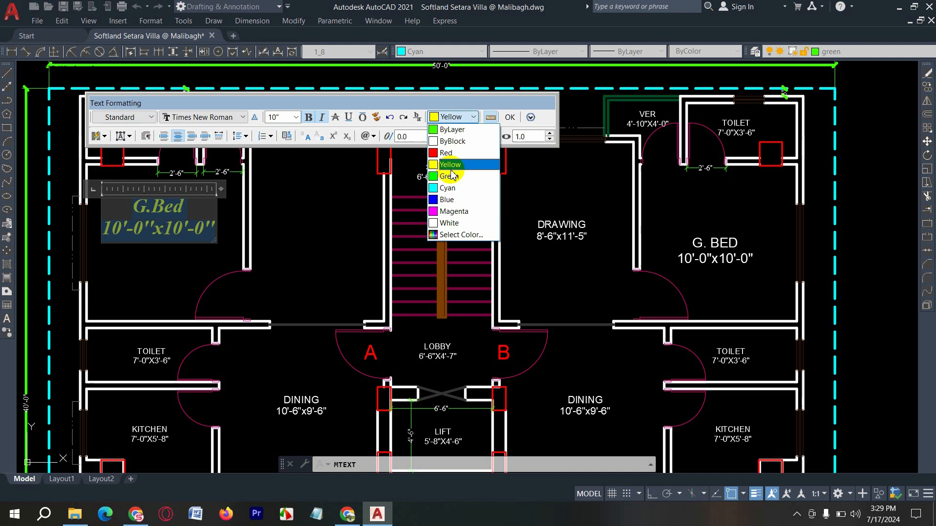
pyautogui.click(454, 236)
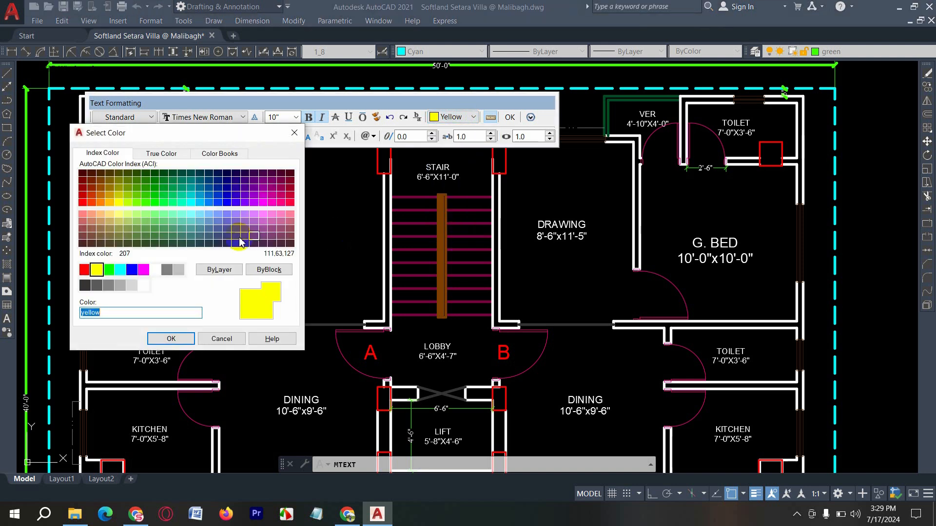
pyautogui.click(160, 152)
pyautogui.click(141, 201)
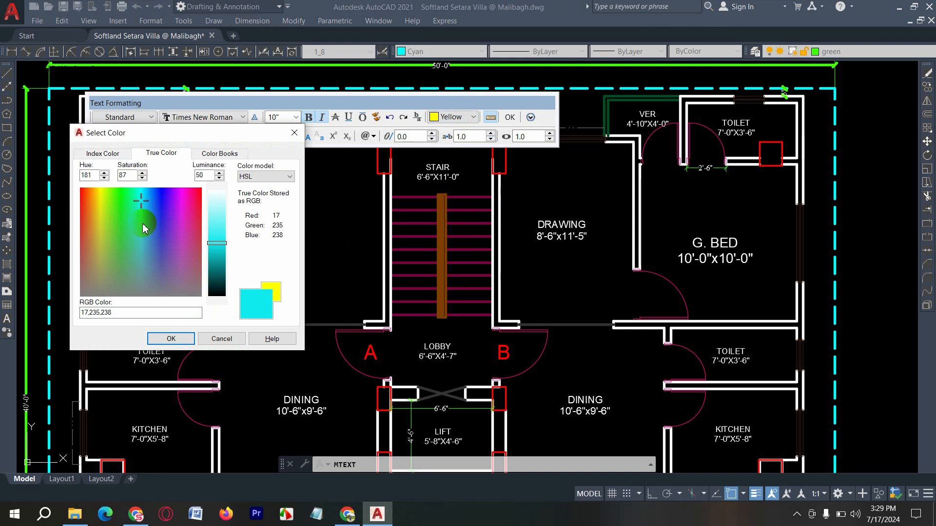
pyautogui.click(226, 155)
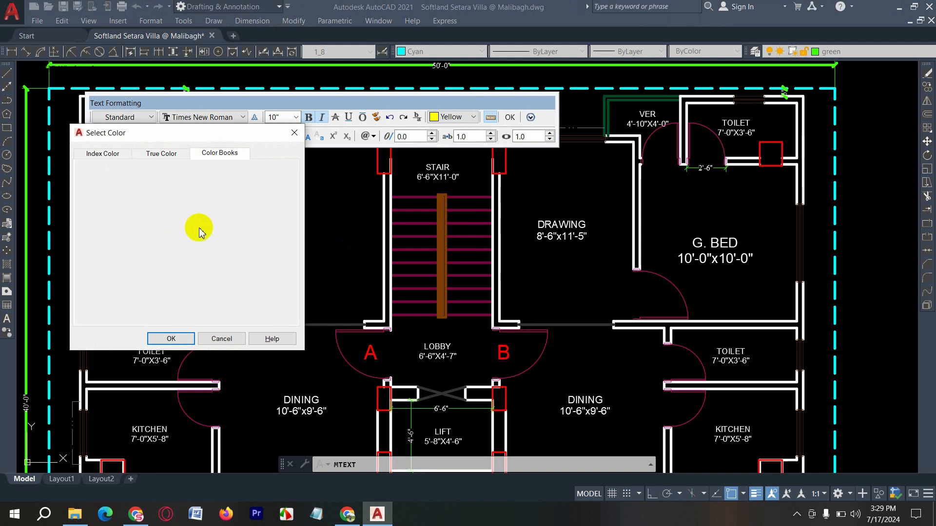
pyautogui.click(172, 223)
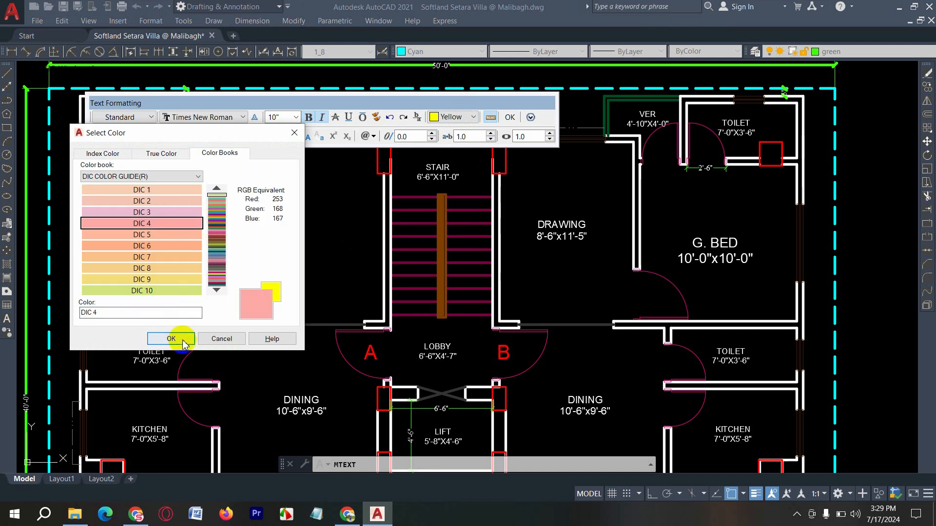
pyautogui.click(180, 339)
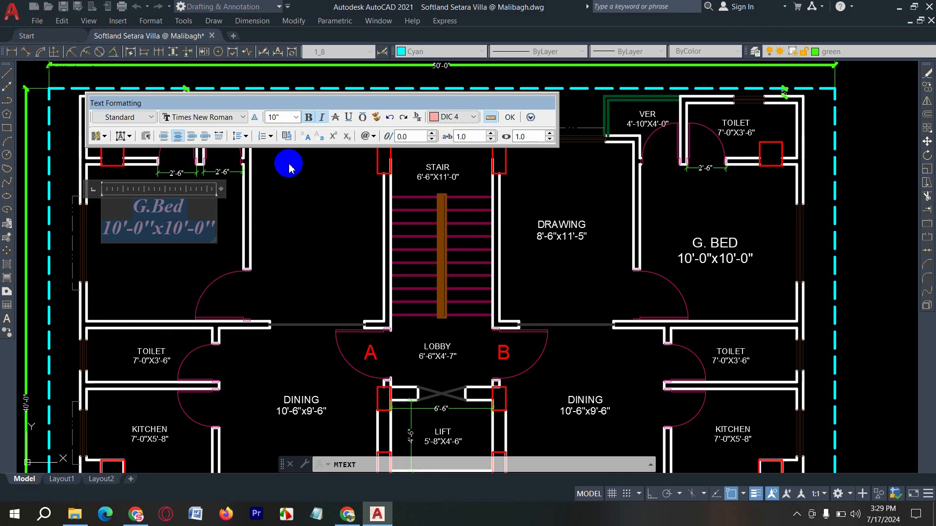
pyautogui.click(509, 118)
# Reopen the G.Bed label, set the color of all its text to ByBlock, and finish editing.
pyautogui.doubleClick(159, 232)
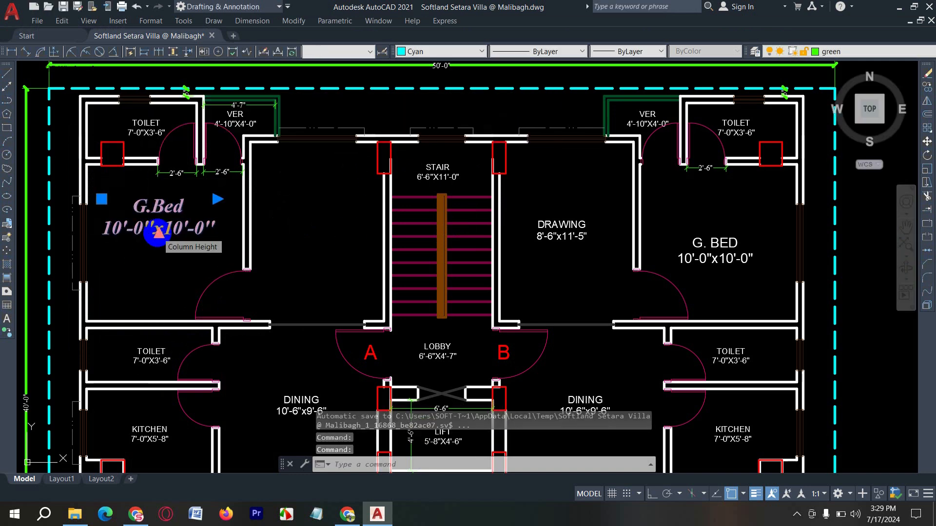
pyautogui.hotkey('ctrl', 'a')
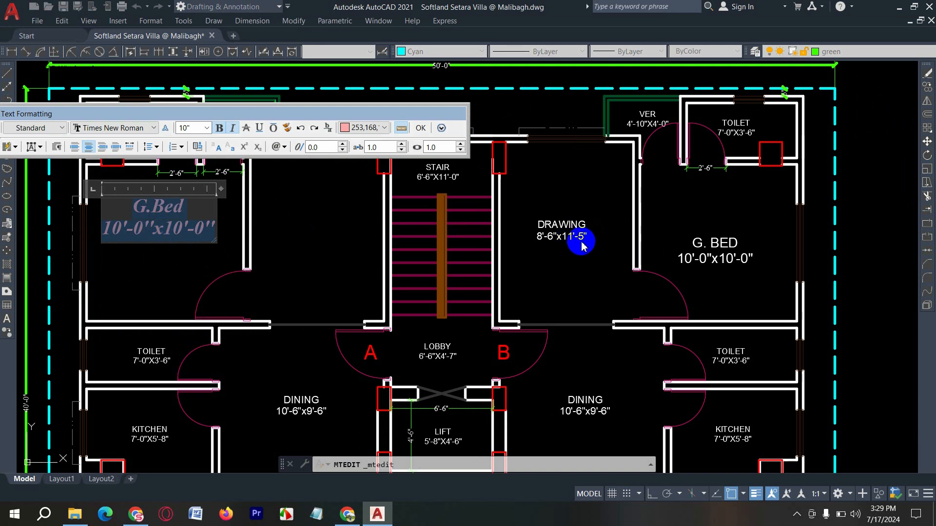
pyautogui.click(200, 208)
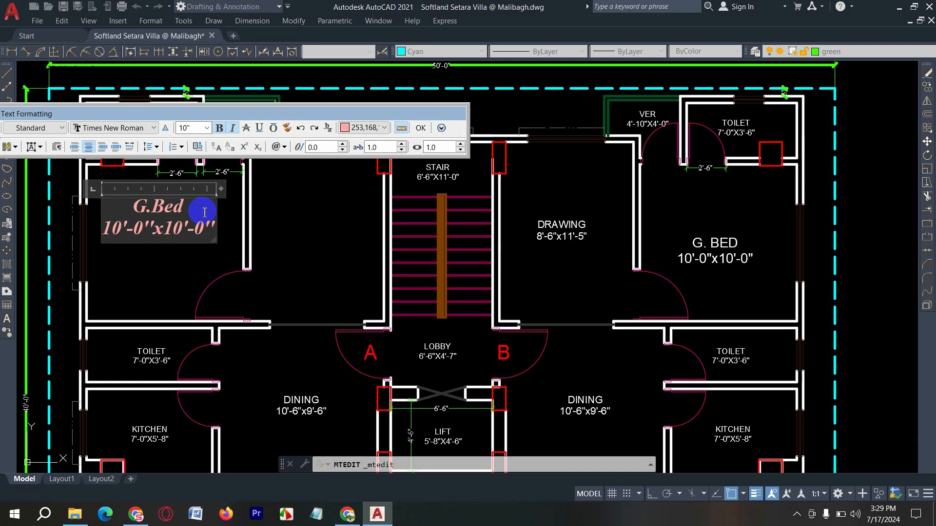
pyautogui.hotkey('ctrl', 'a')
pyautogui.click(364, 127)
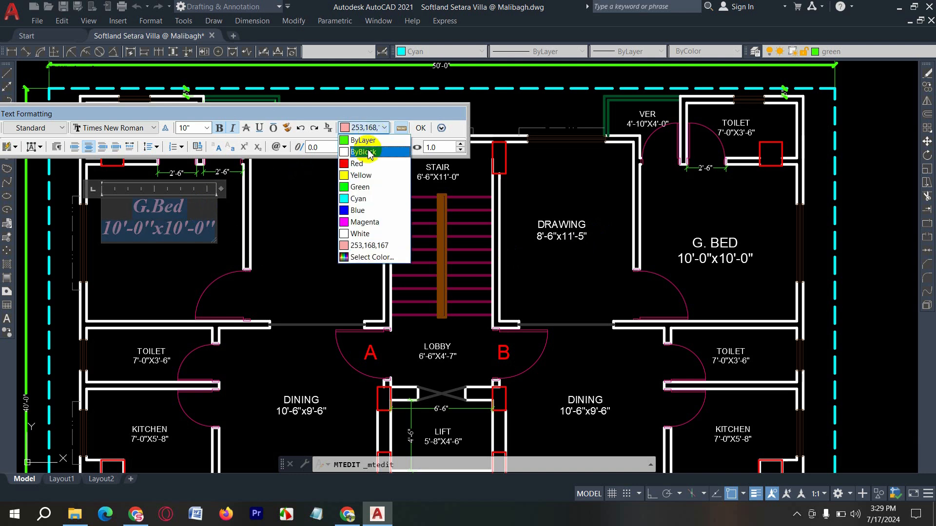
pyautogui.click(371, 156)
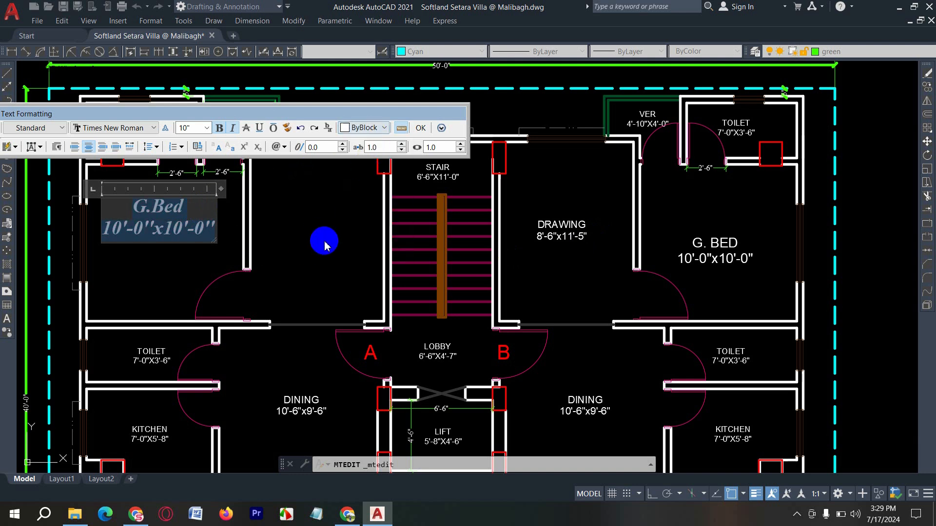
pyautogui.click(421, 127)
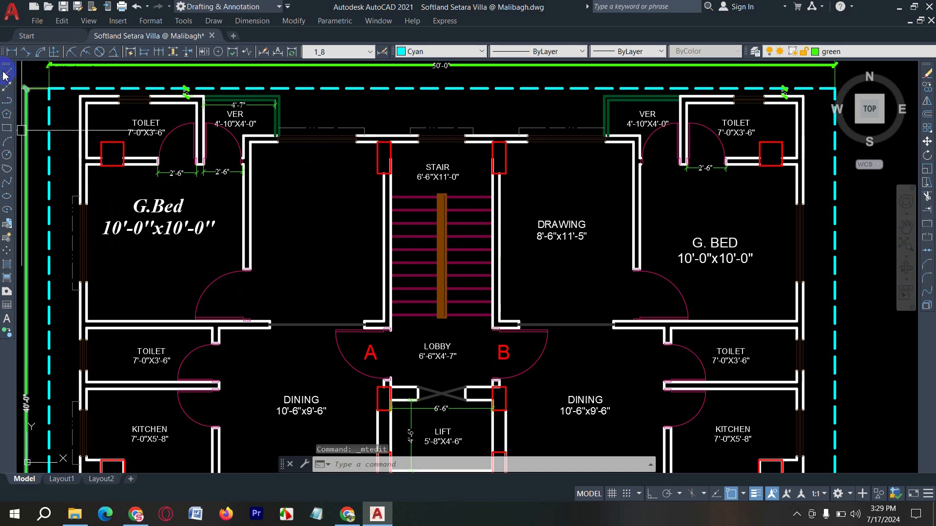
pyautogui.click(6, 320)
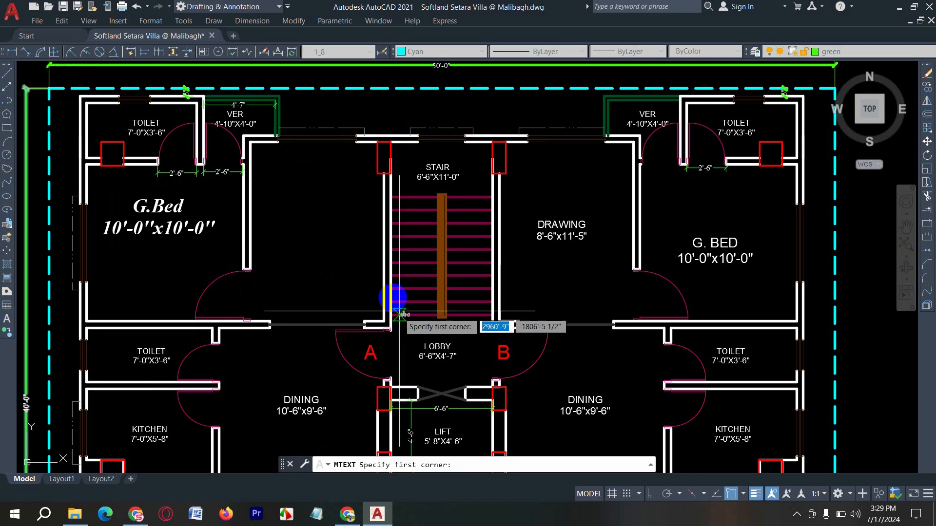
pyautogui.click(269, 200)
pyautogui.click(369, 272)
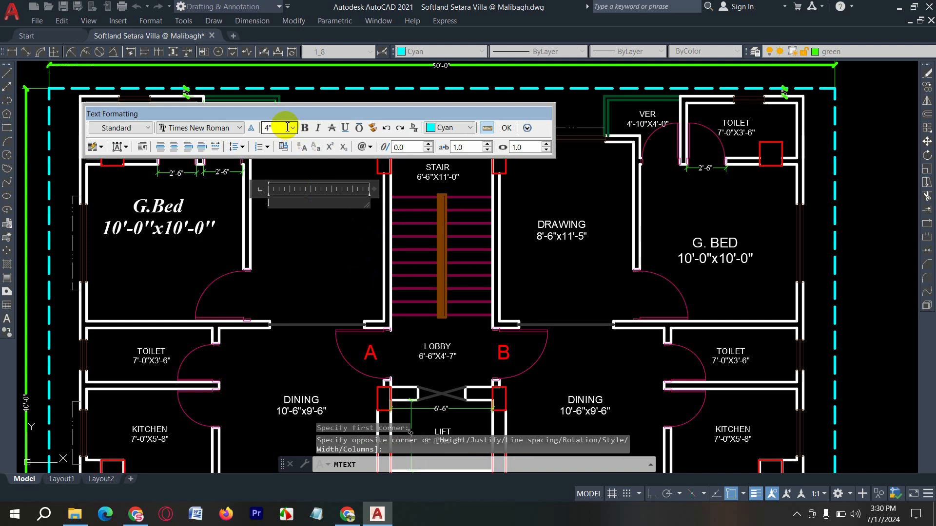
pyautogui.click(238, 127)
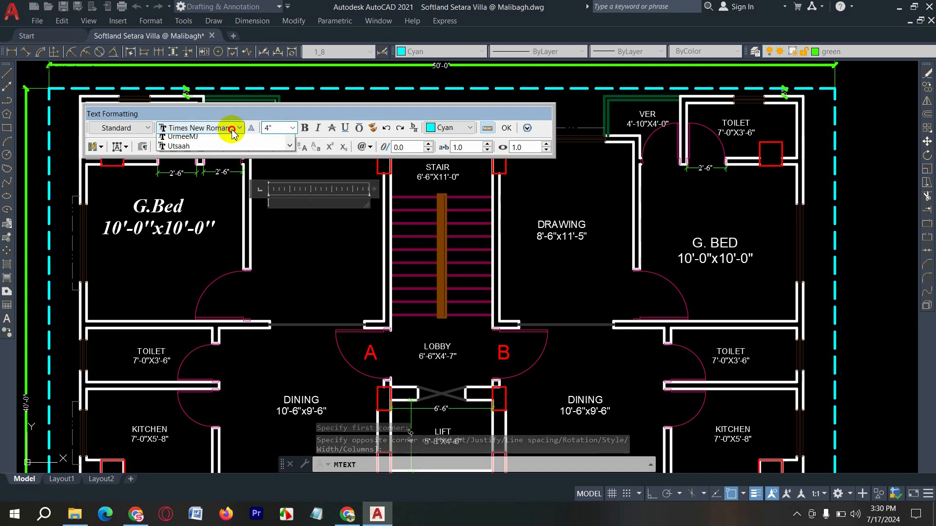
pyautogui.press('a')
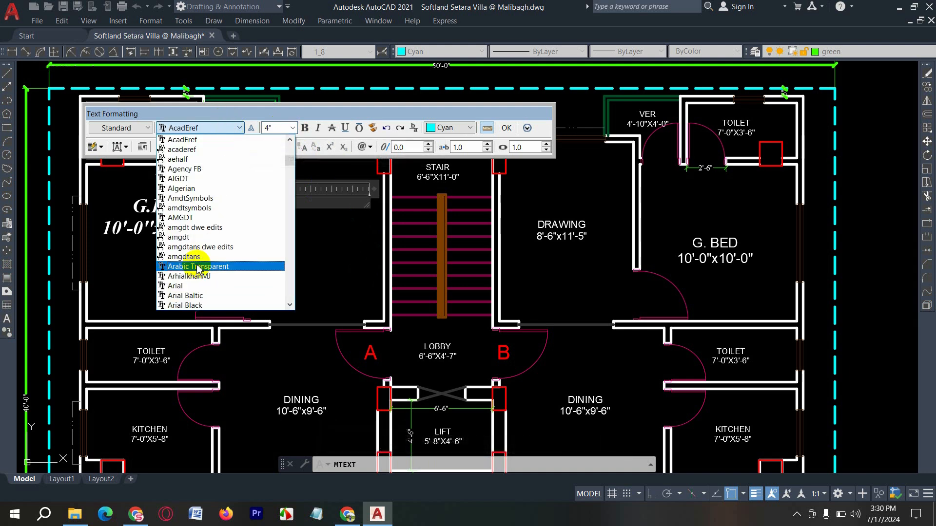
pyautogui.click(192, 292)
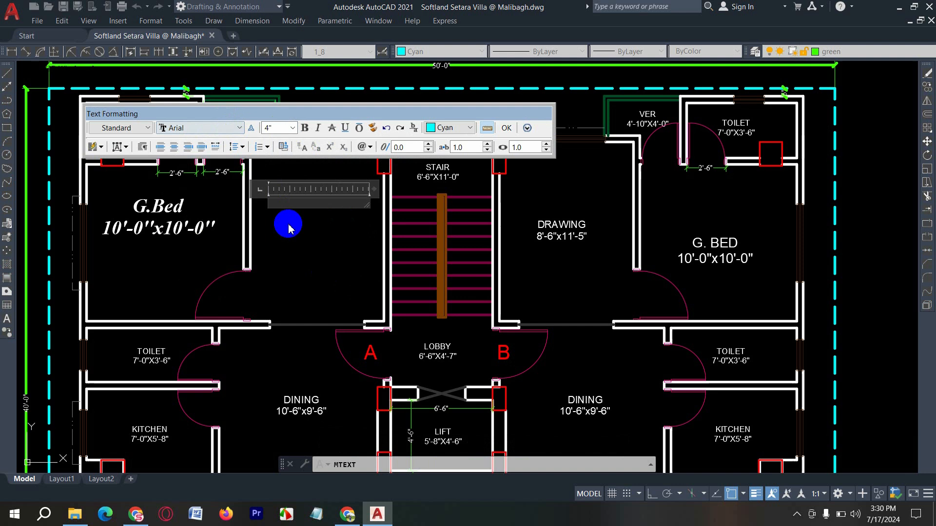
pyautogui.click(280, 128)
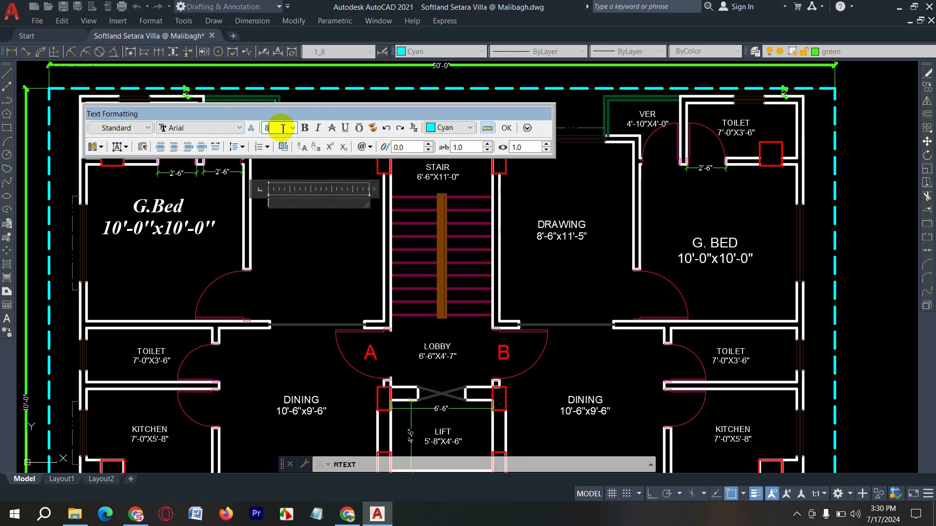
pyautogui.click(292, 209)
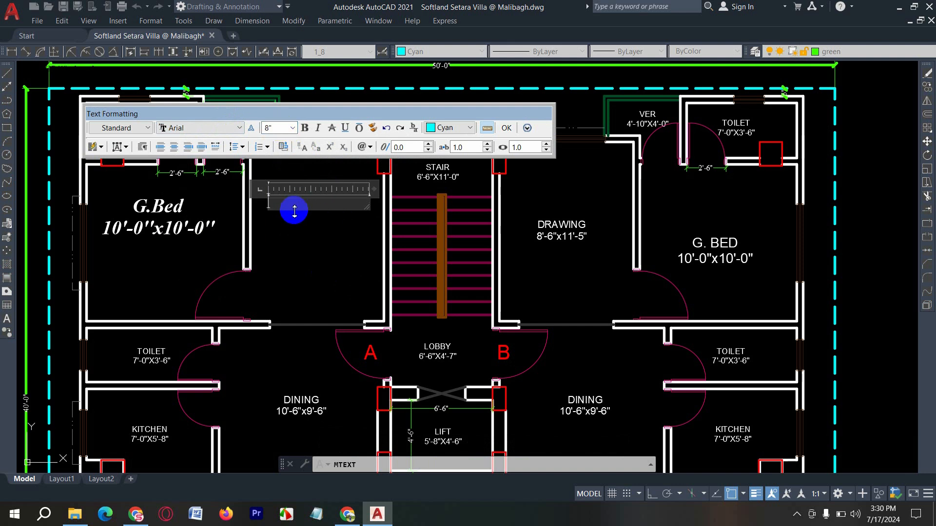
pyautogui.click(469, 128)
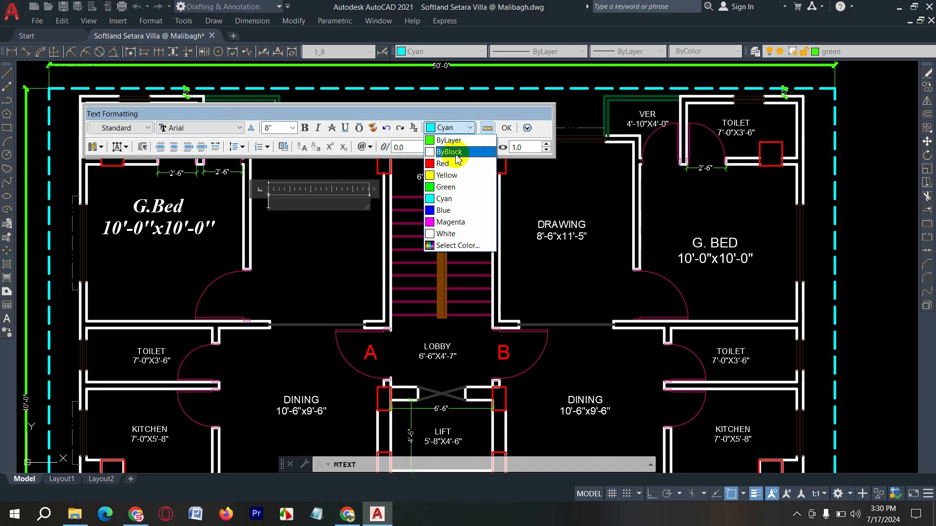
pyautogui.click(457, 157)
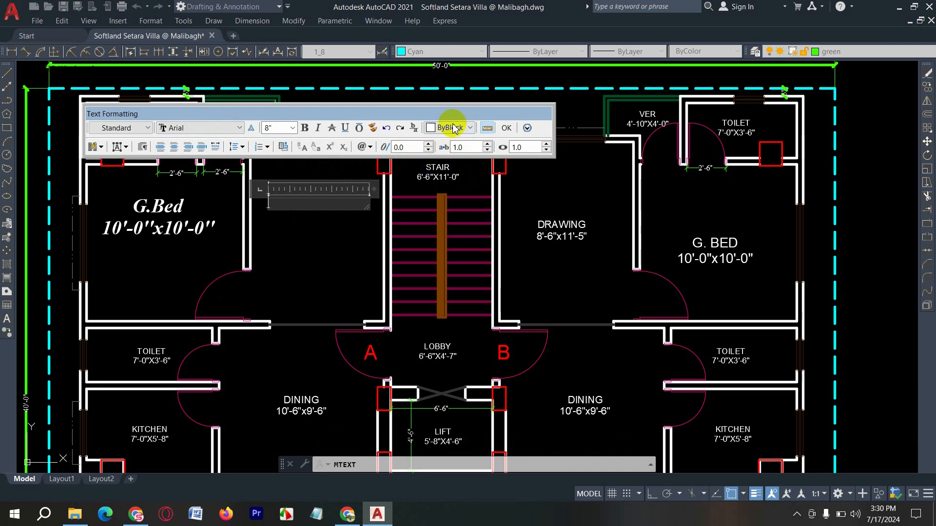
pyautogui.click(451, 128)
pyautogui.click(454, 175)
pyautogui.click(278, 214)
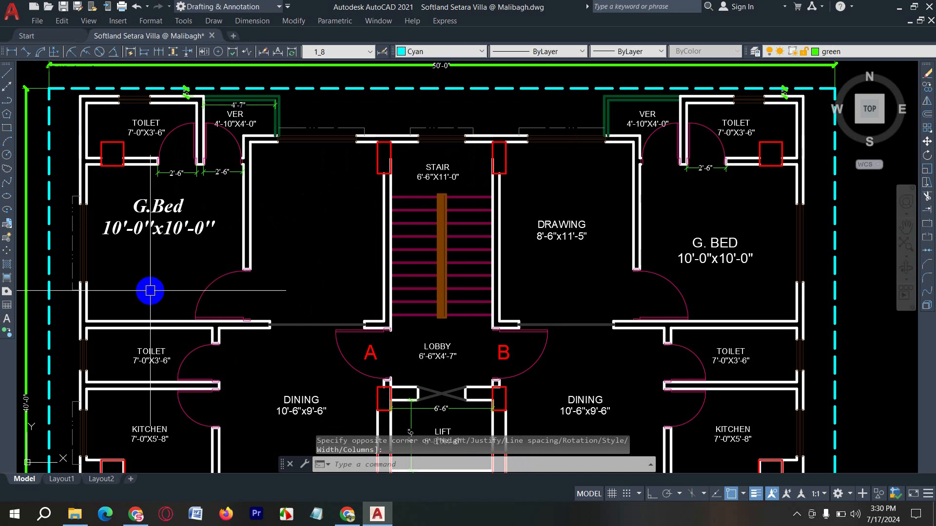
# Start a multiline text box in the unlabelled room beside the stair, with the Arial font and 8" text height.
pyautogui.click(7, 320)
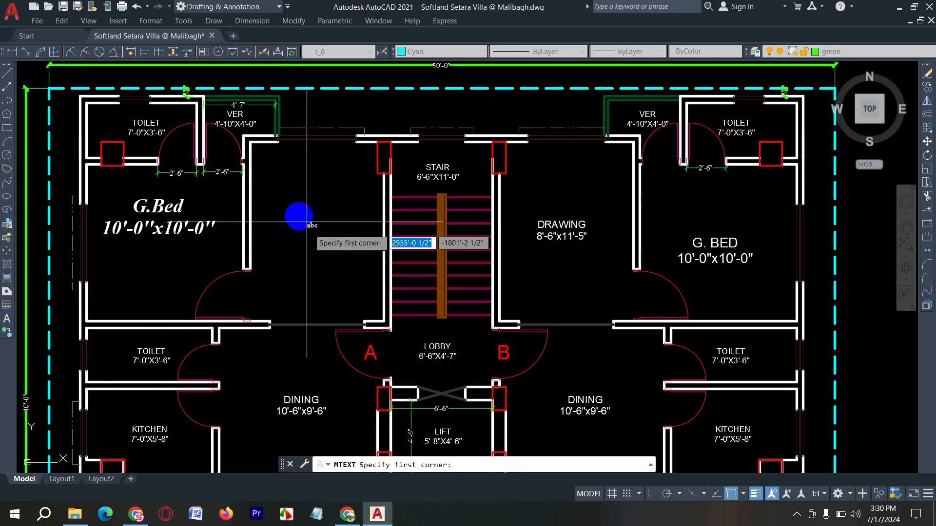
pyautogui.click(272, 198)
pyautogui.click(365, 269)
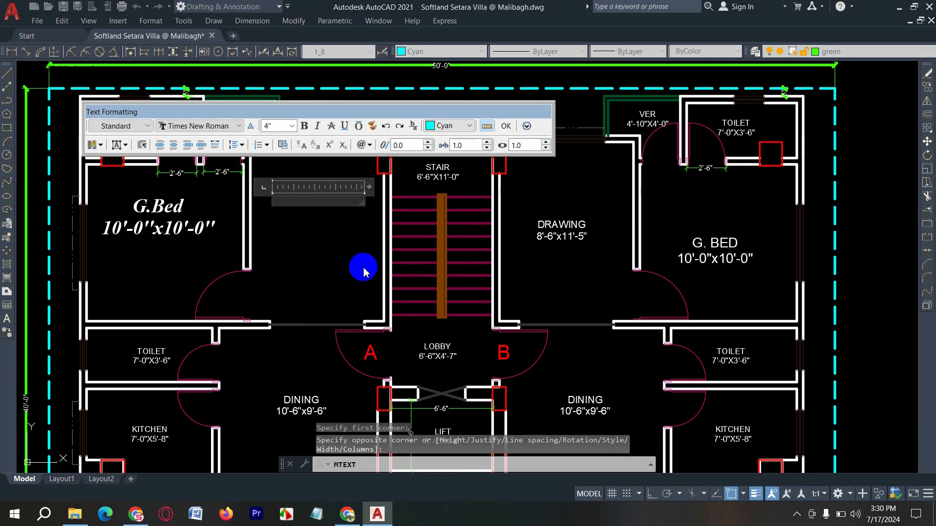
pyautogui.click(226, 127)
pyautogui.press('a')
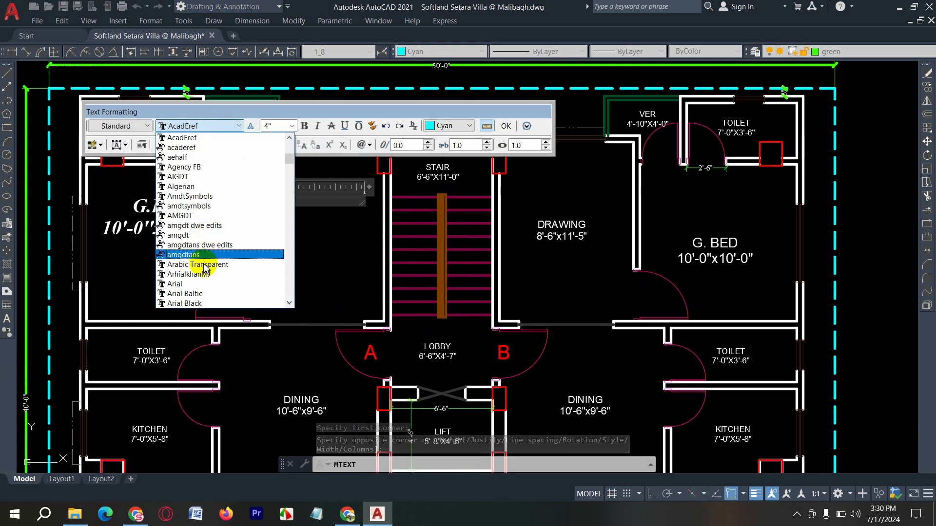
pyautogui.click(198, 285)
pyautogui.click(276, 127)
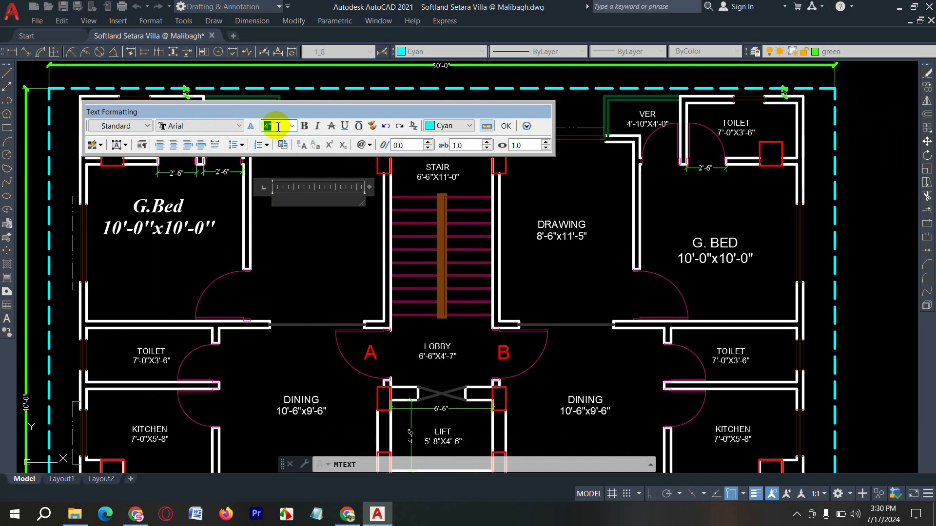
pyautogui.write('8')
pyautogui.click(280, 200)
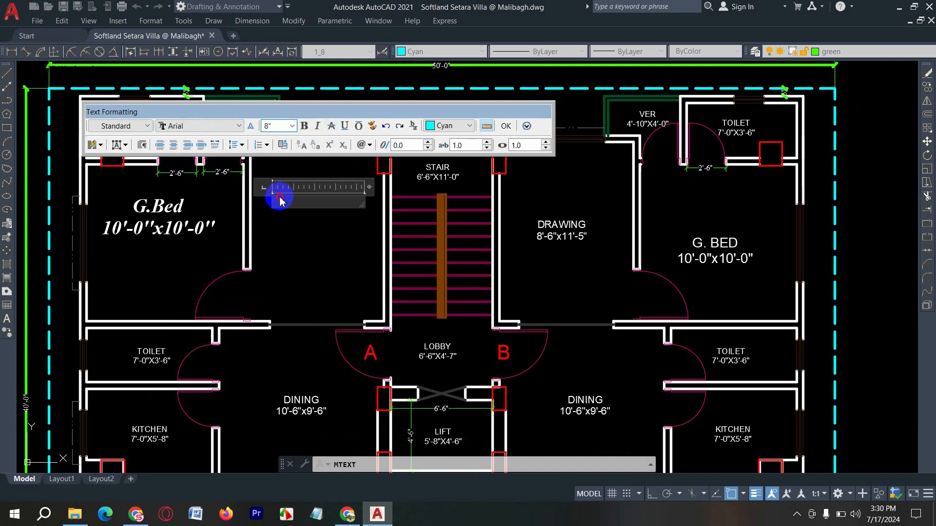
# Enter the room label as Drawing with 8'-6"x11'-5" on the second line.
pyautogui.write('d')
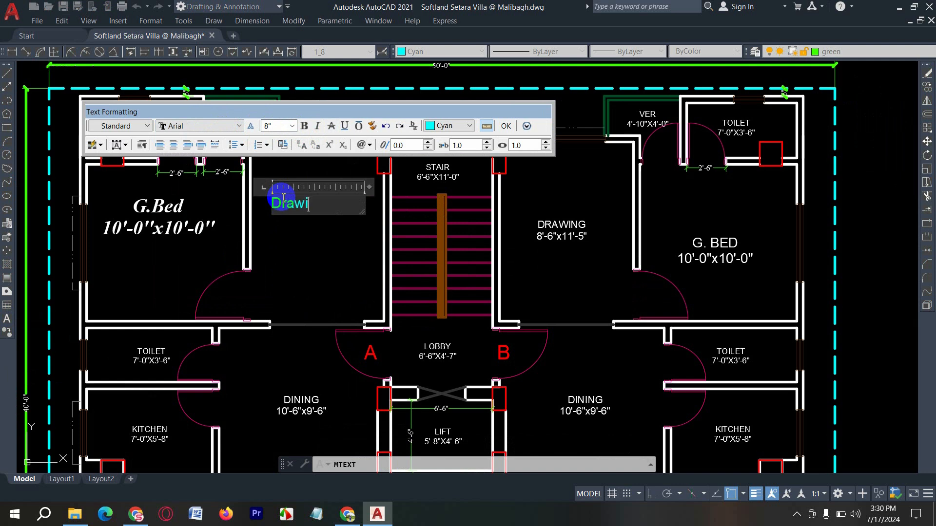
pyautogui.write('rawing')
pyautogui.press('Return')
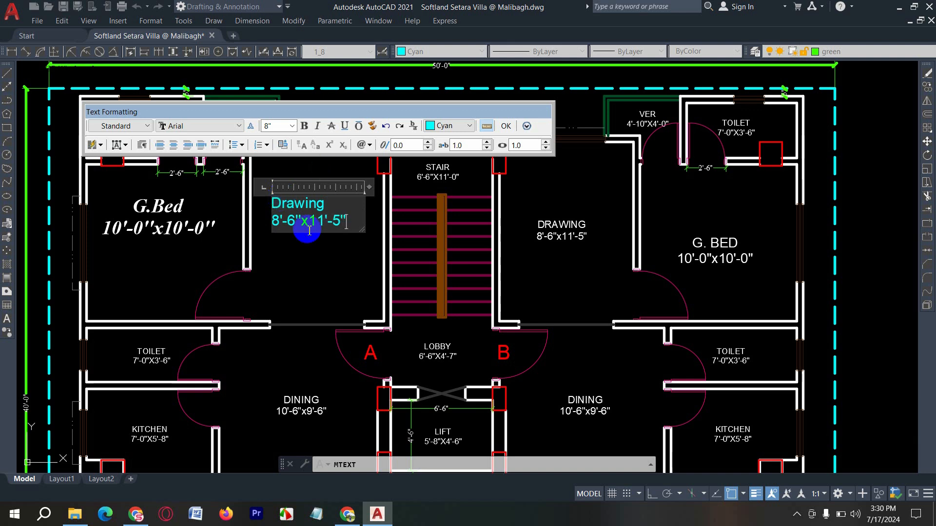
# Center both lines of the Drawing label, try italic, and keep the text bold only.
pyautogui.hotkey('ctrl', 'a')
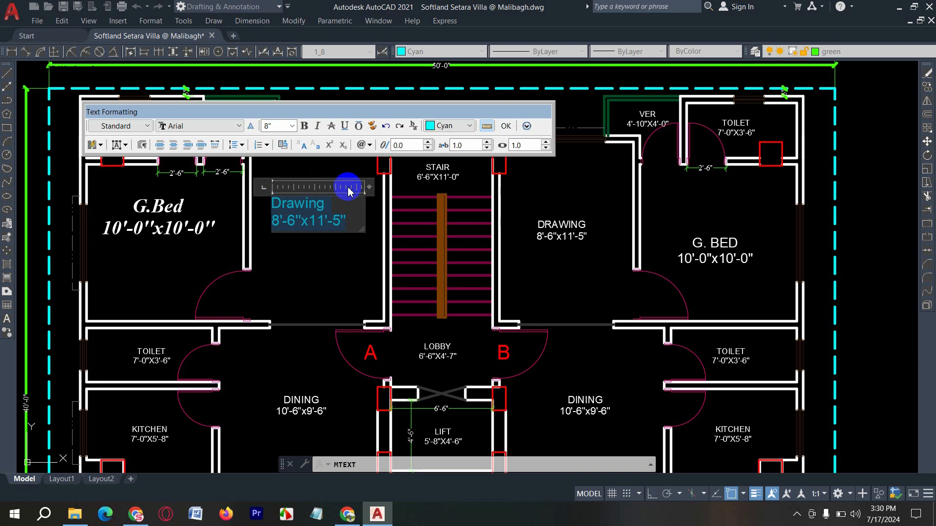
pyautogui.click(174, 146)
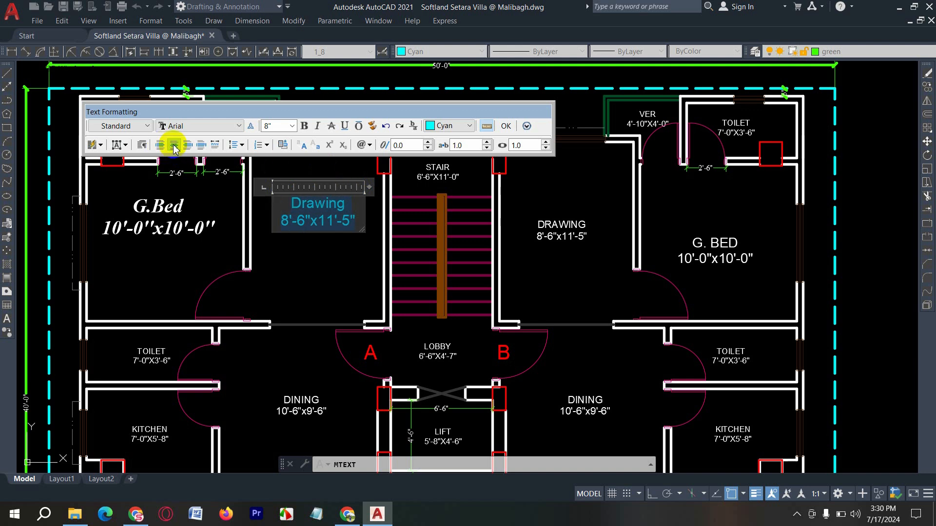
pyautogui.click(317, 125)
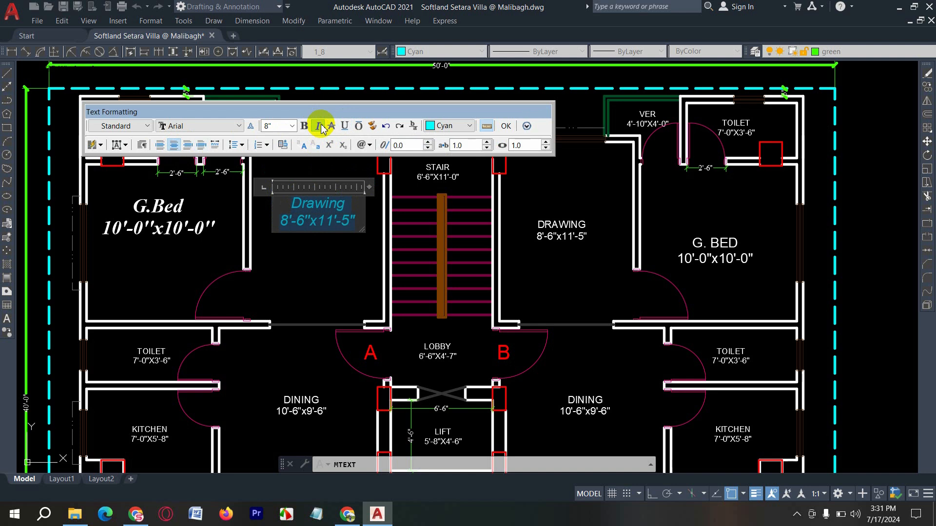
pyautogui.click(317, 127)
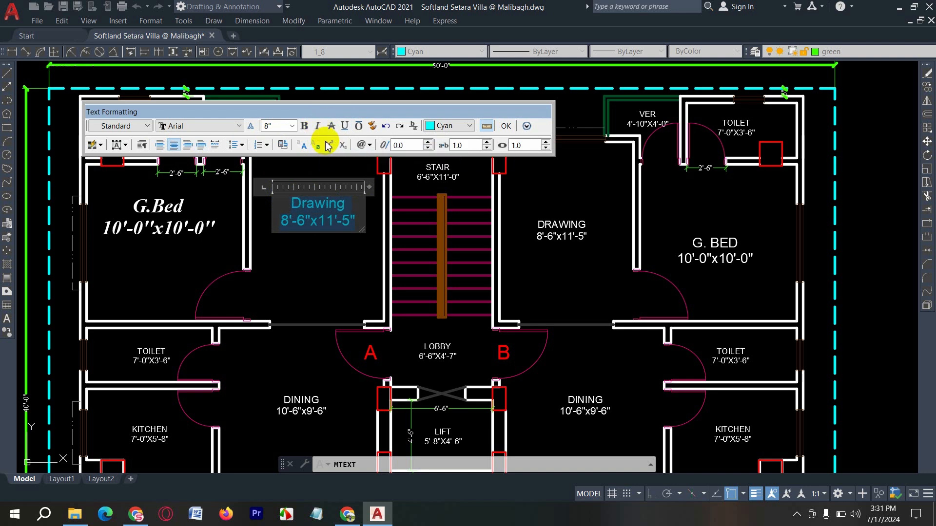
pyautogui.click(305, 126)
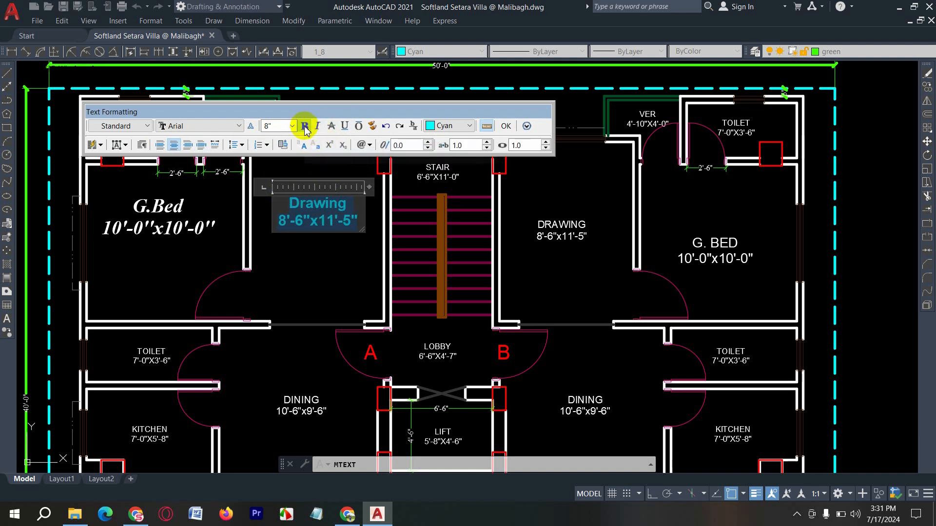
# Try Green on the Drawing label, settle on Yellow, and finish the text.
pyautogui.click(444, 126)
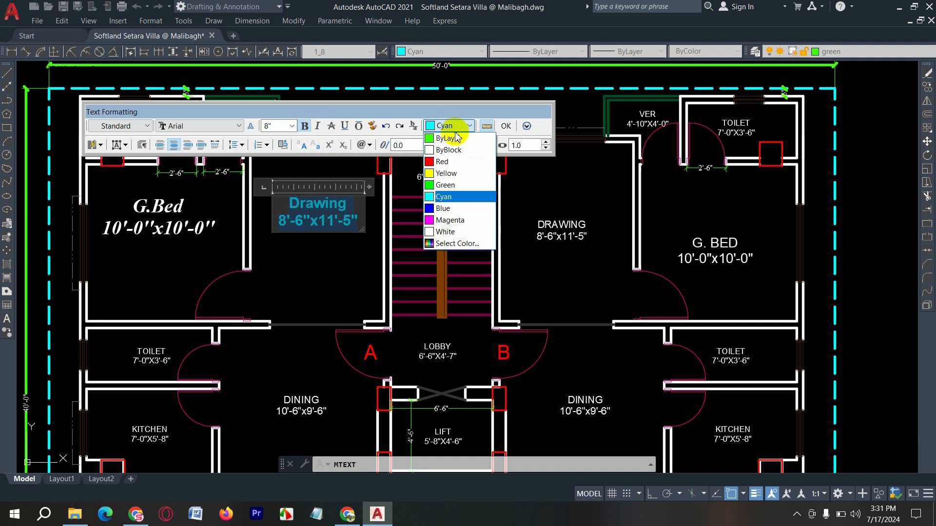
pyautogui.click(445, 183)
pyautogui.click(448, 125)
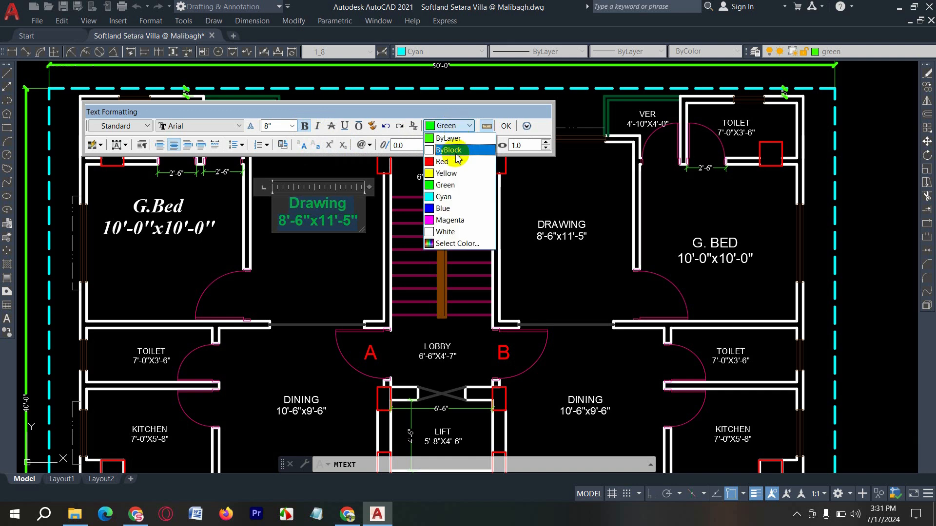
pyautogui.click(453, 179)
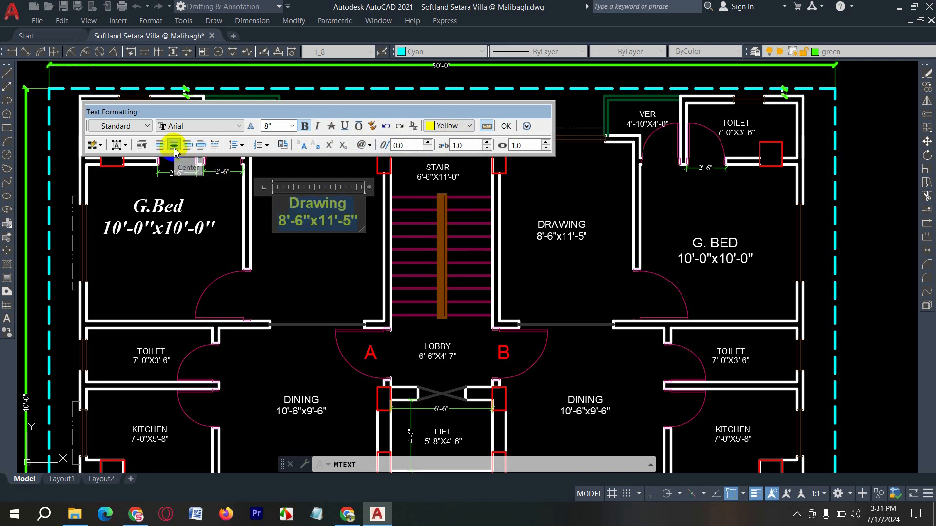
pyautogui.click(318, 126)
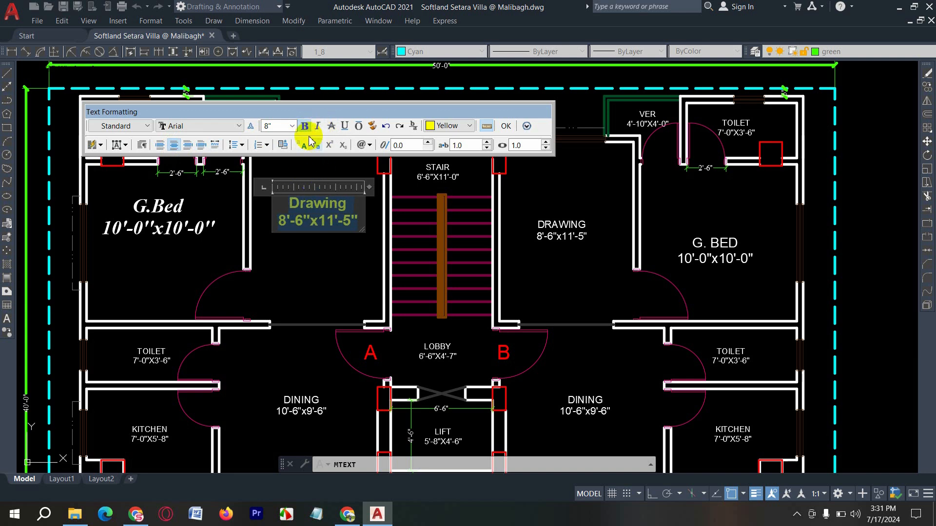
pyautogui.click(505, 126)
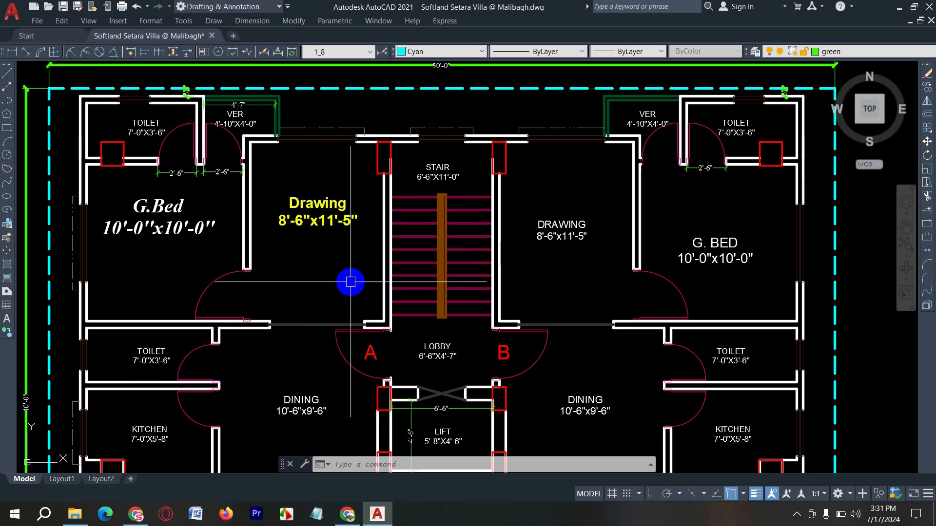
# Reopen the Drawing label, set the color of all its text to ByBlock, and finish editing.
pyautogui.doubleClick(321, 223)
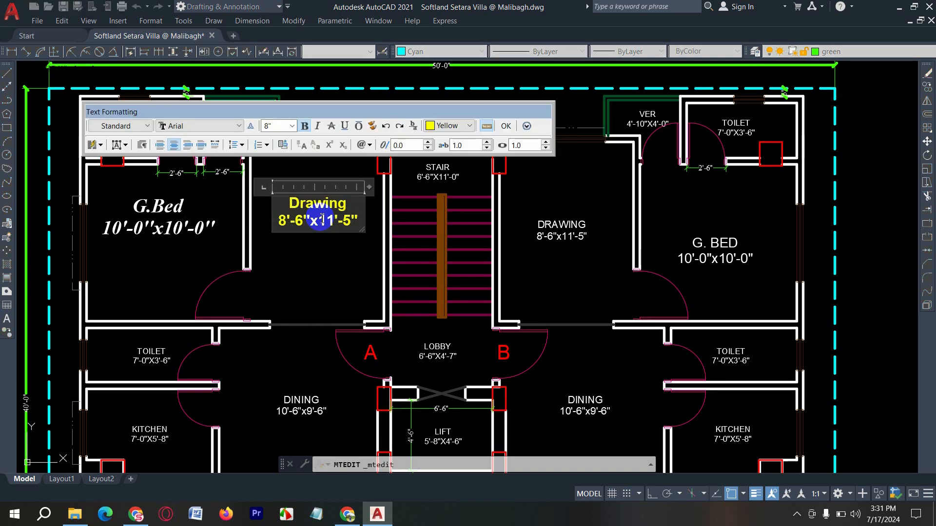
pyautogui.tripleClick(320, 222)
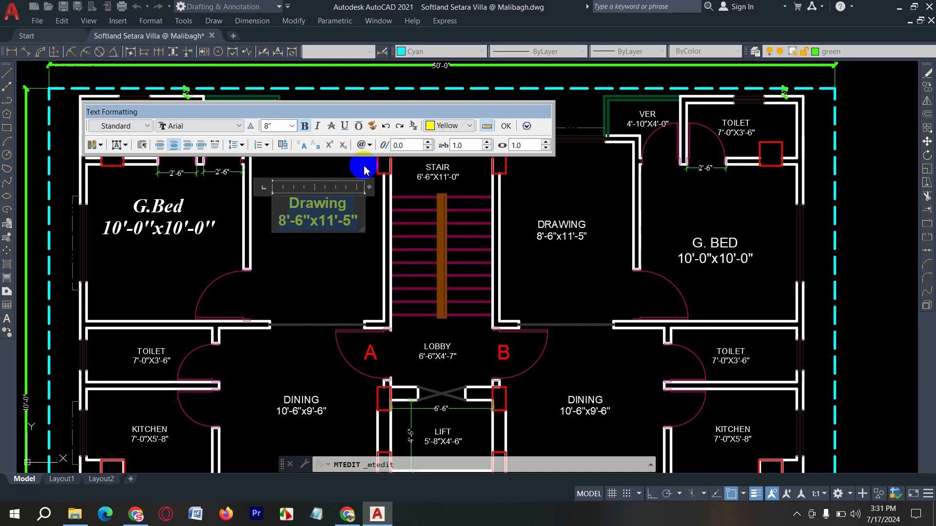
pyautogui.click(462, 127)
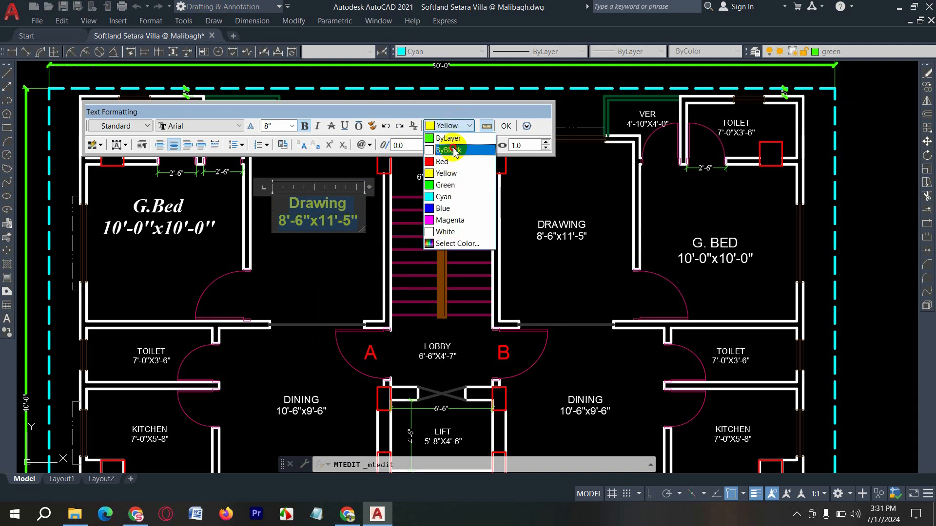
pyautogui.click(451, 145)
pyautogui.click(506, 126)
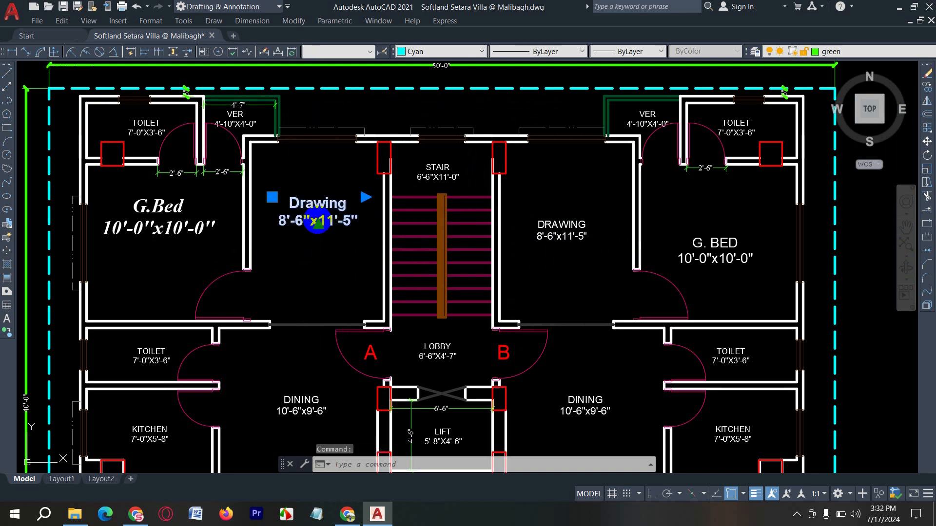
# Reopen the Drawing label and change its dimensions to 9'-6"x13'-5".
pyautogui.doubleClick(316, 220)
pyautogui.doubleClick(293, 223)
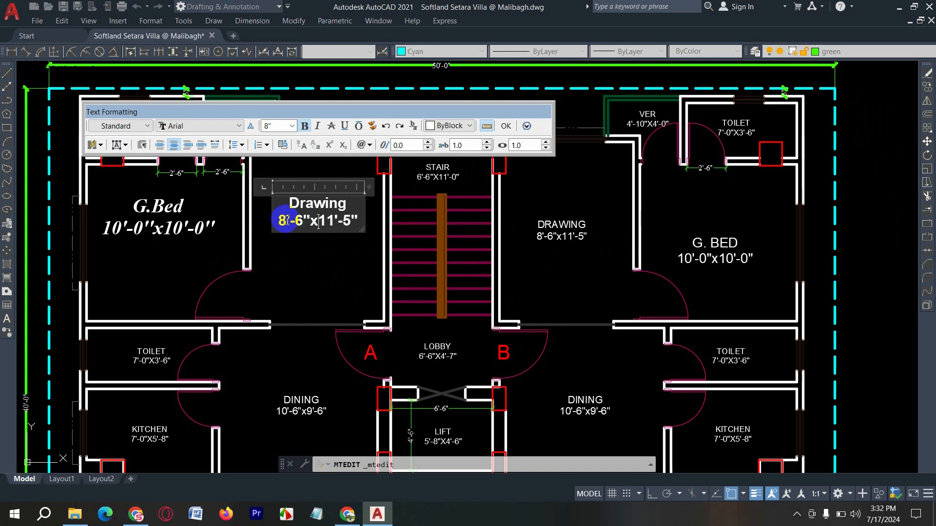
pyautogui.click(303, 237)
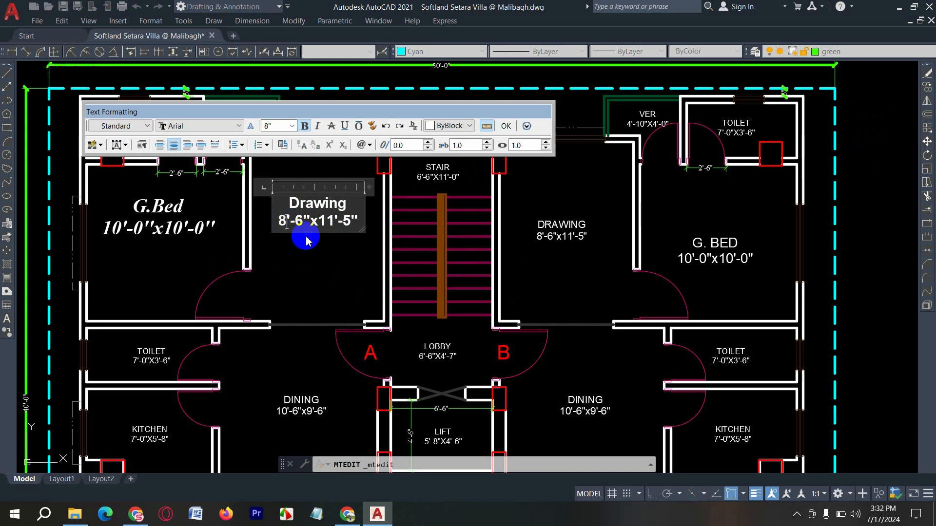
pyautogui.write('9')
pyautogui.doubleClick(337, 220)
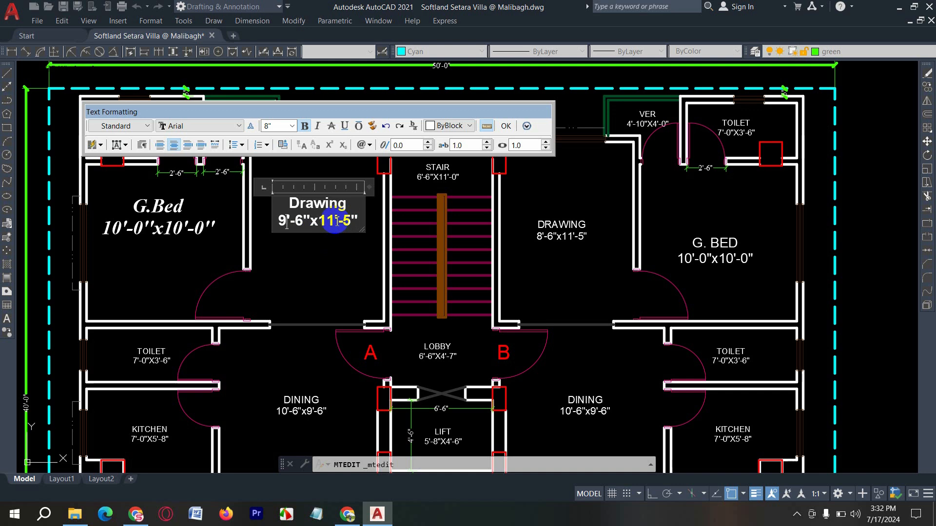
pyautogui.click(340, 246)
pyautogui.press('BackSpace')
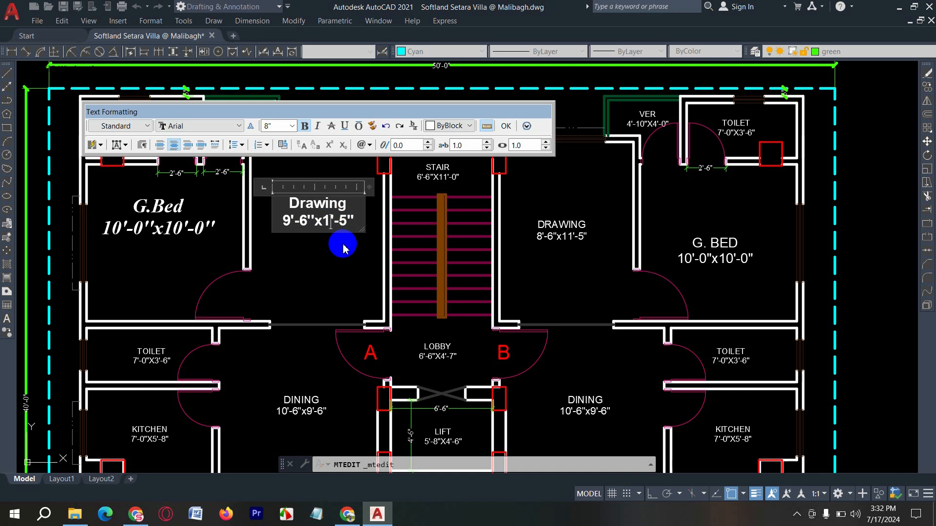
pyautogui.write('3')
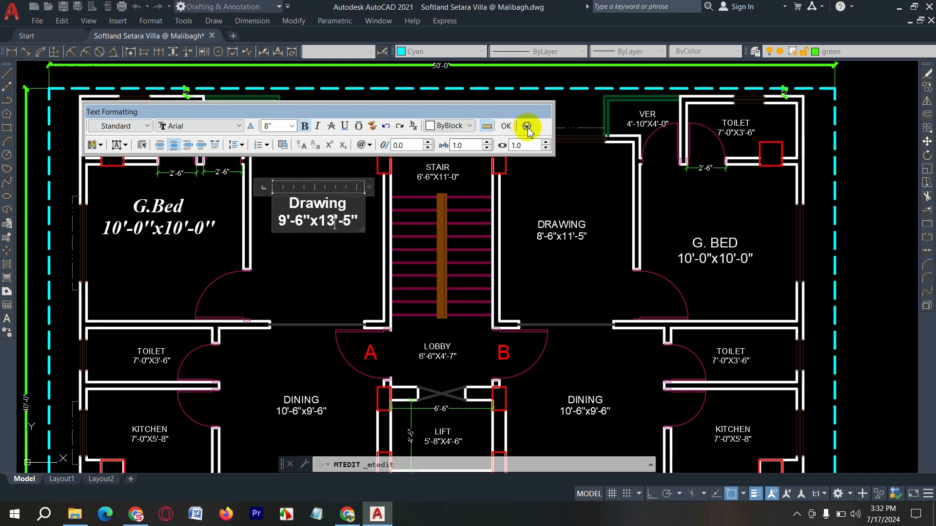